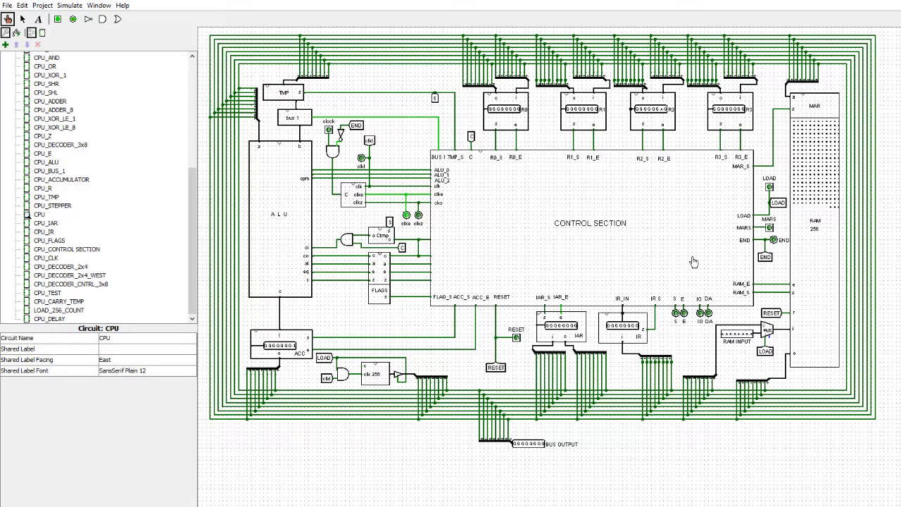
pyautogui.rightClick(813, 245)
pyautogui.click(827, 273)
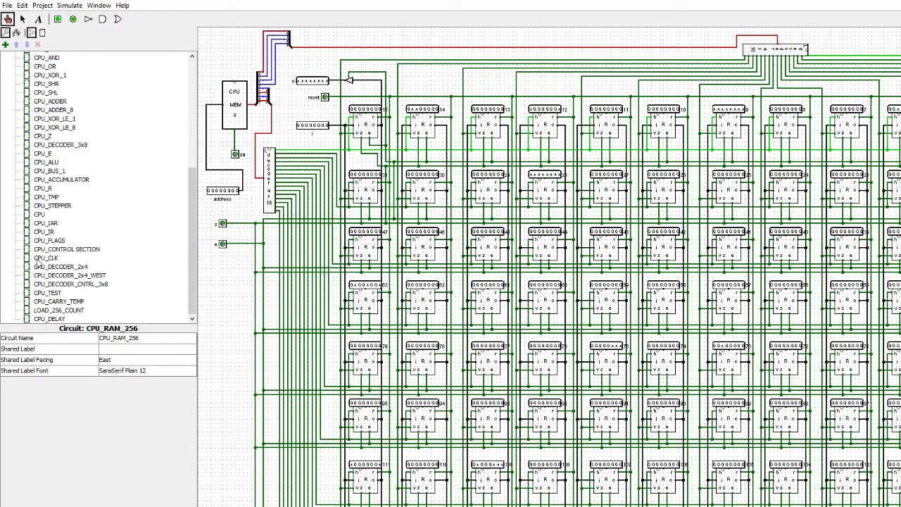
pyautogui.doubleClick(39, 215)
pyautogui.rightClick(276, 183)
pyautogui.click(316, 211)
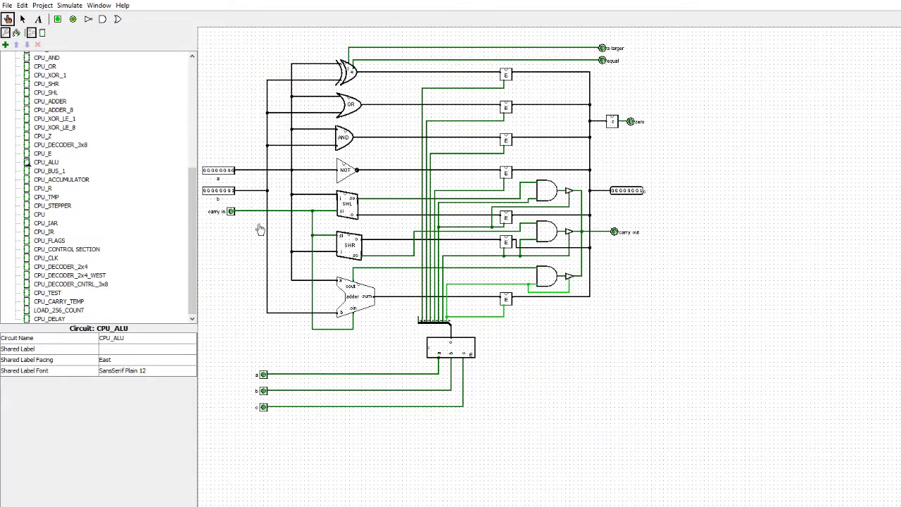
pyautogui.doubleClick(39, 215)
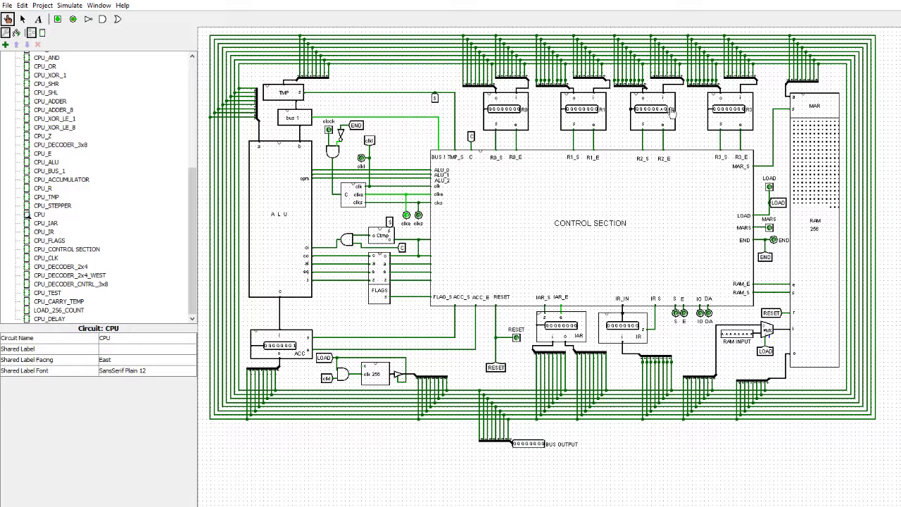
pyautogui.rightClick(506, 122)
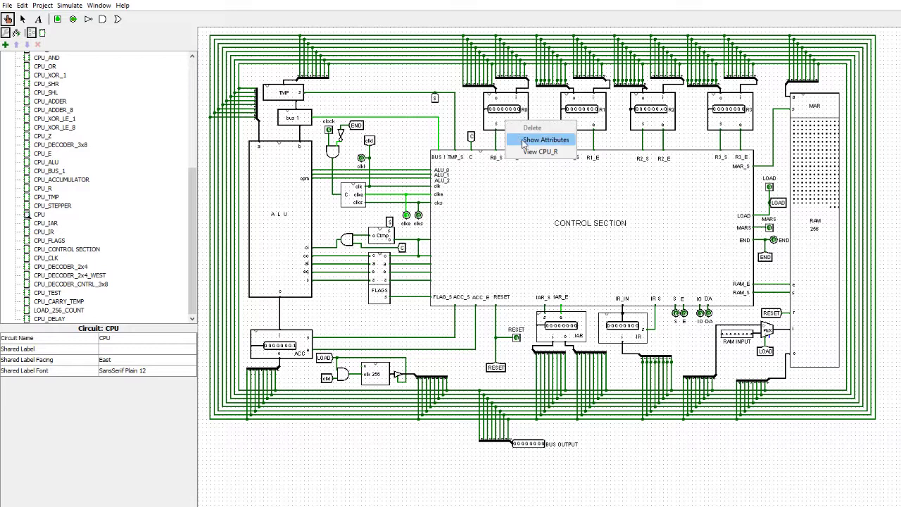
pyautogui.click(528, 152)
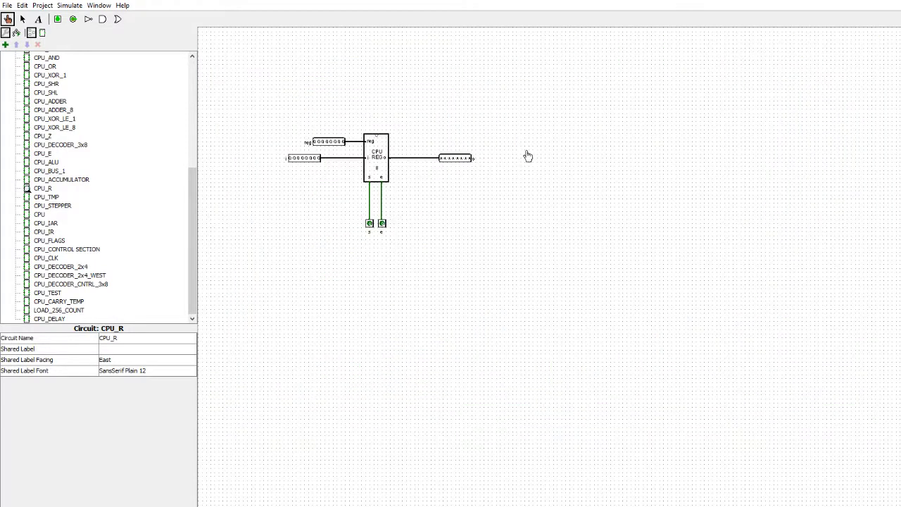
pyautogui.rightClick(371, 168)
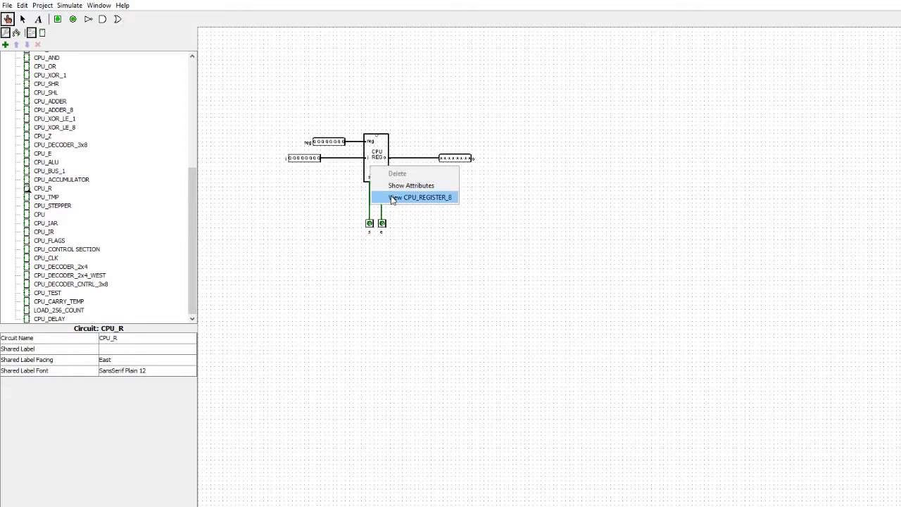
pyautogui.click(393, 198)
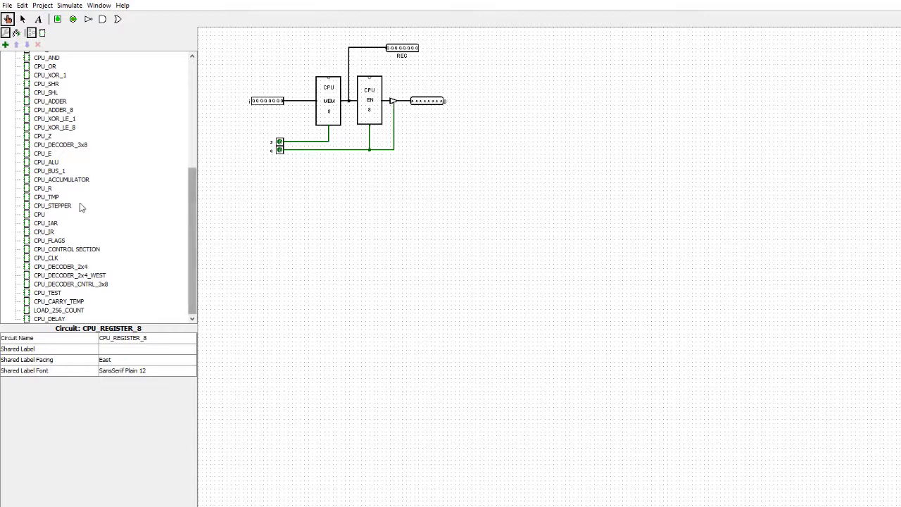
pyautogui.doubleClick(40, 214)
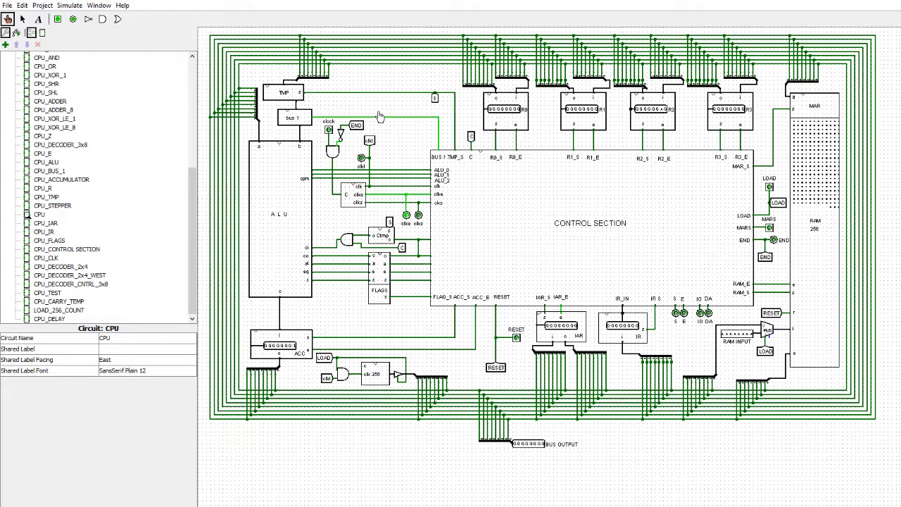
pyautogui.rightClick(290, 99)
pyautogui.click(305, 125)
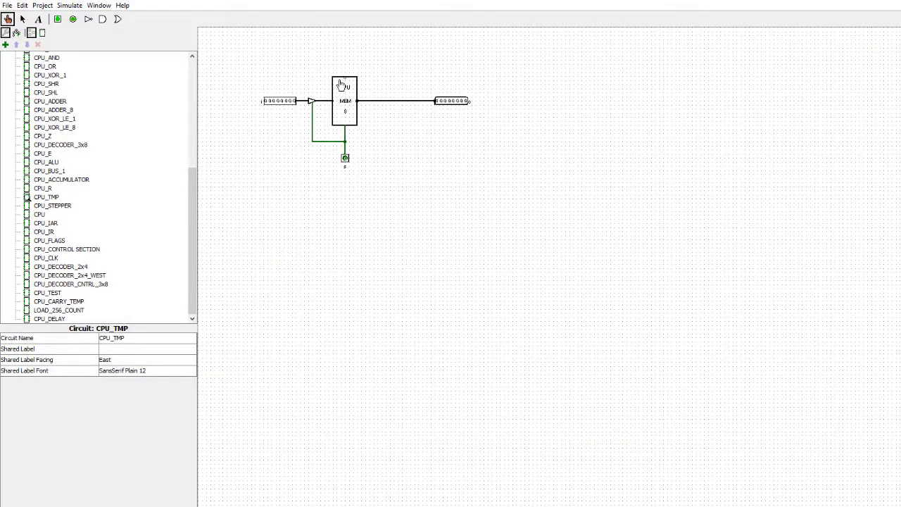
pyautogui.doubleClick(43, 215)
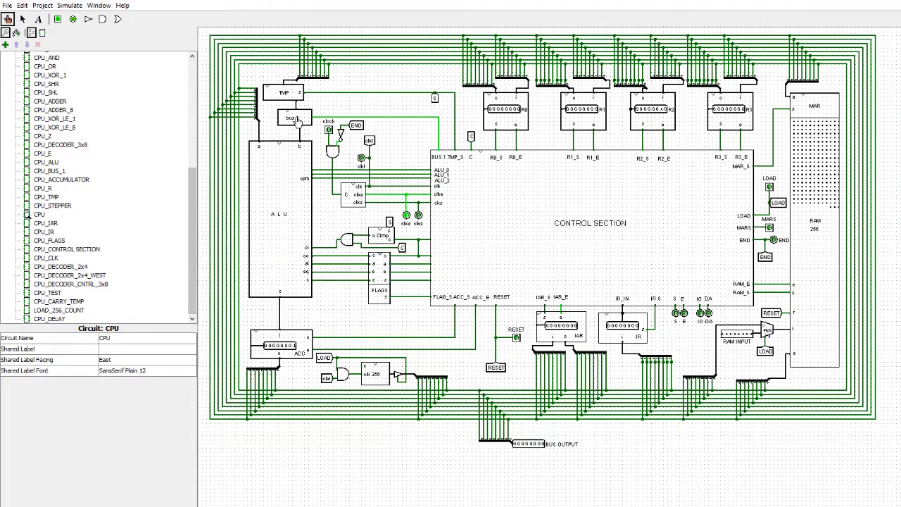
pyautogui.rightClick(297, 120)
pyautogui.click(314, 150)
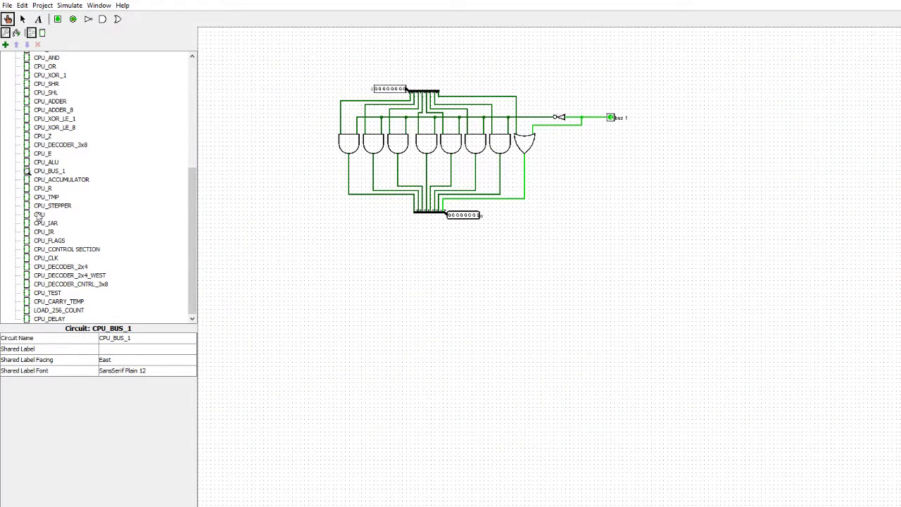
pyautogui.doubleClick(39, 214)
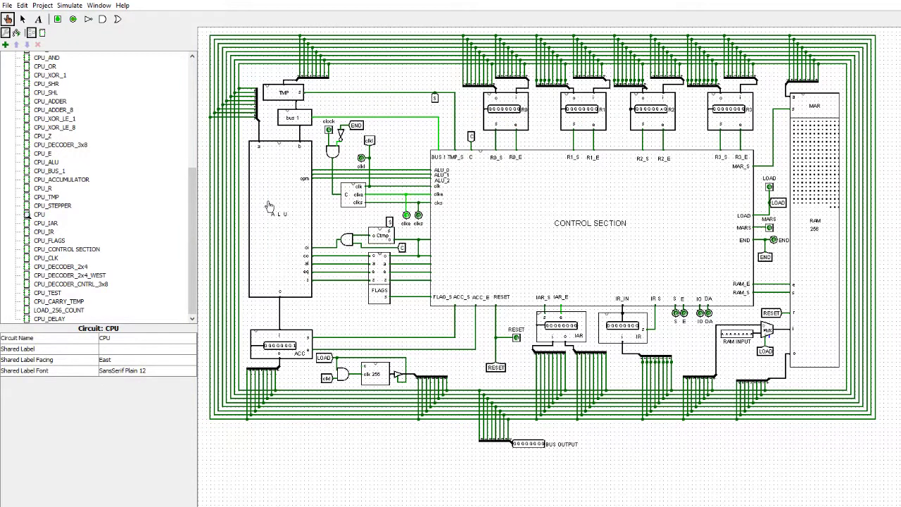
# Inspect the ACC register's CPU_ACCUMULATOR subcircuit, then return to the top-level CPU circuit
pyautogui.rightClick(290, 343)
pyautogui.click(314, 371)
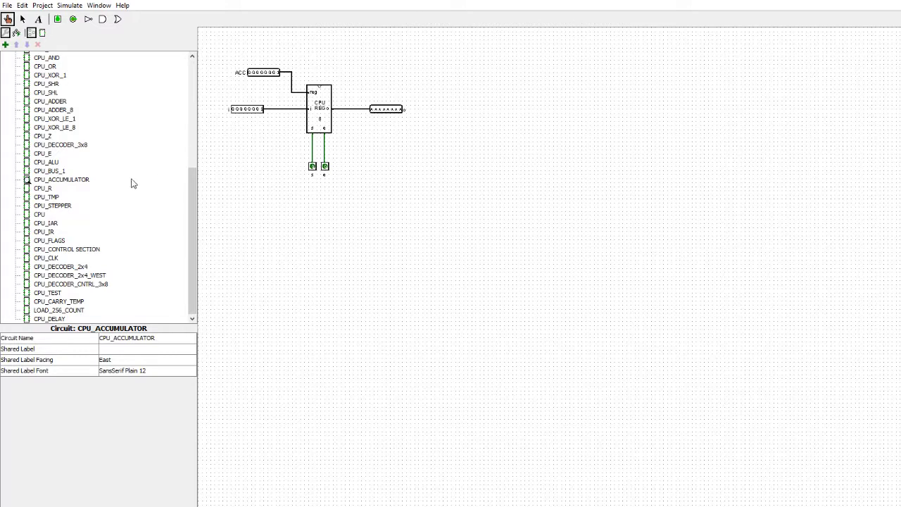
pyautogui.doubleClick(39, 214)
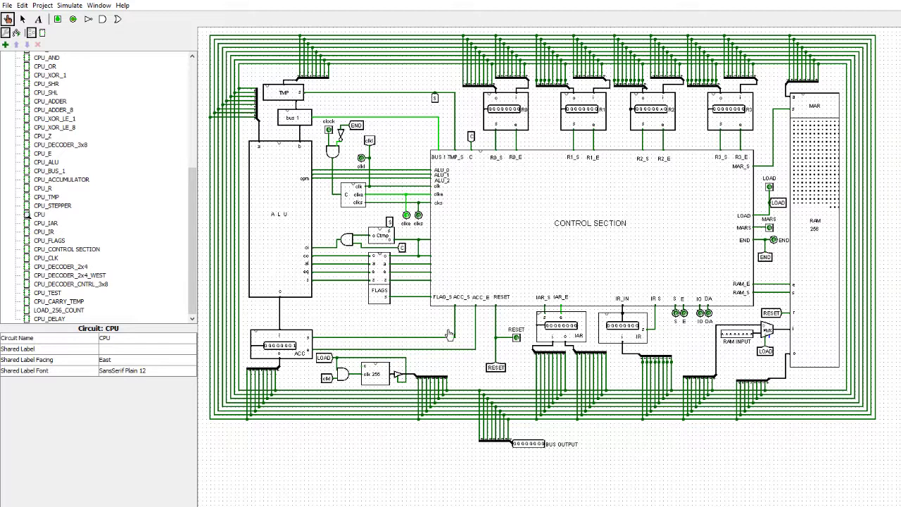
# View the IAR register's CPU_IAR subcircuit and return to the CPU circuit
pyautogui.rightClick(581, 327)
pyautogui.click(620, 352)
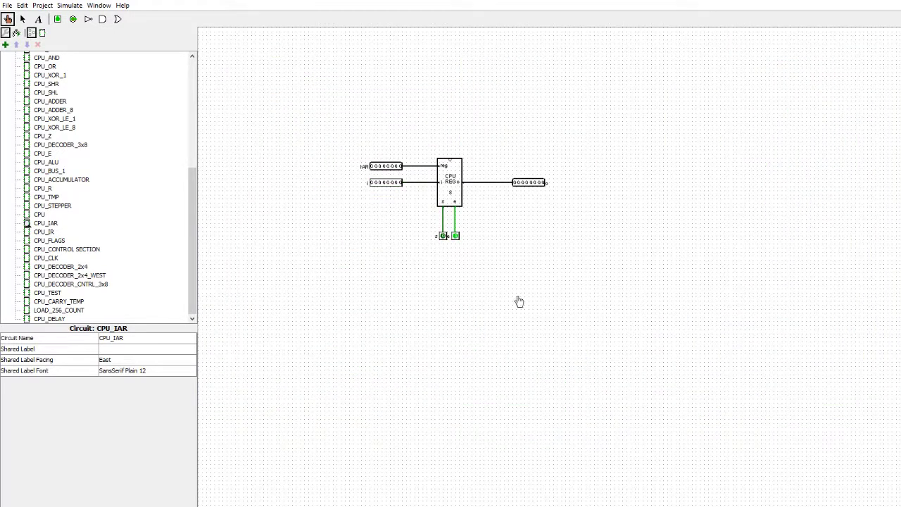
pyautogui.doubleClick(40, 215)
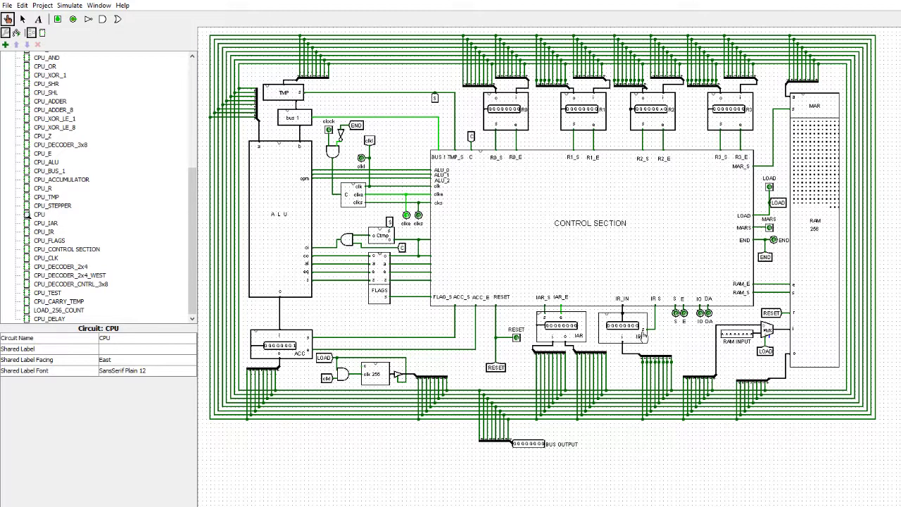
# View the IR register's CPU_IR subcircuit, then select CPU in the circuit list
pyautogui.rightClick(632, 342)
pyautogui.click(643, 372)
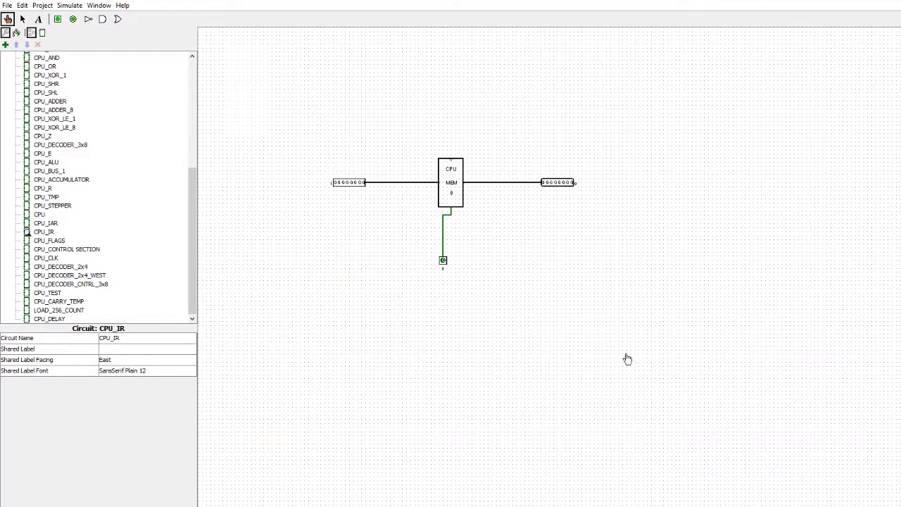
pyautogui.click(37, 215)
# Reopen the top-level CPU circuit to review the ALU, FLAGS and control section wiring
pyautogui.doubleClick(37, 215)
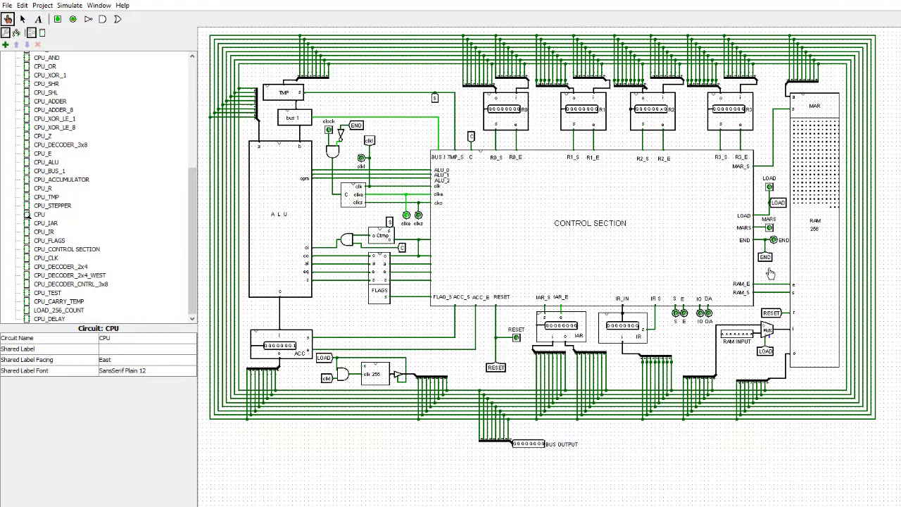
pyautogui.moveTo(820, 178)
pyautogui.rightClick(379, 281)
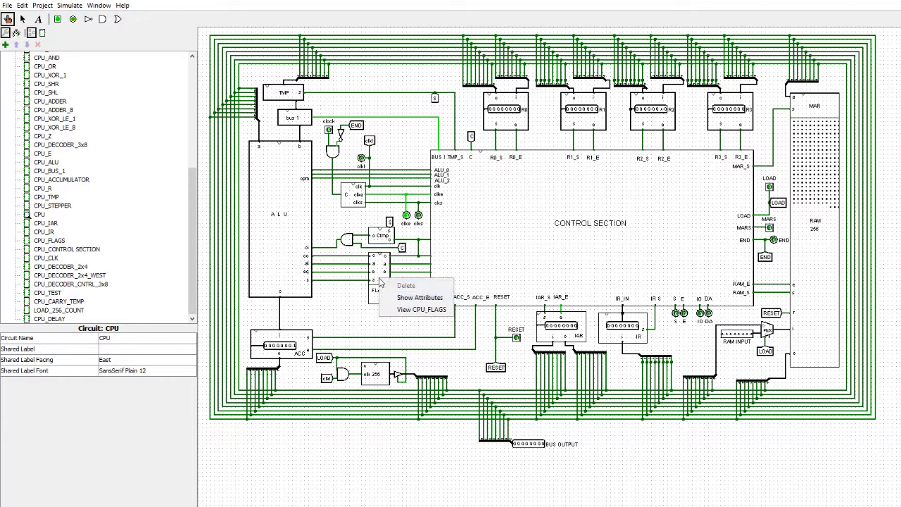
pyautogui.click(398, 311)
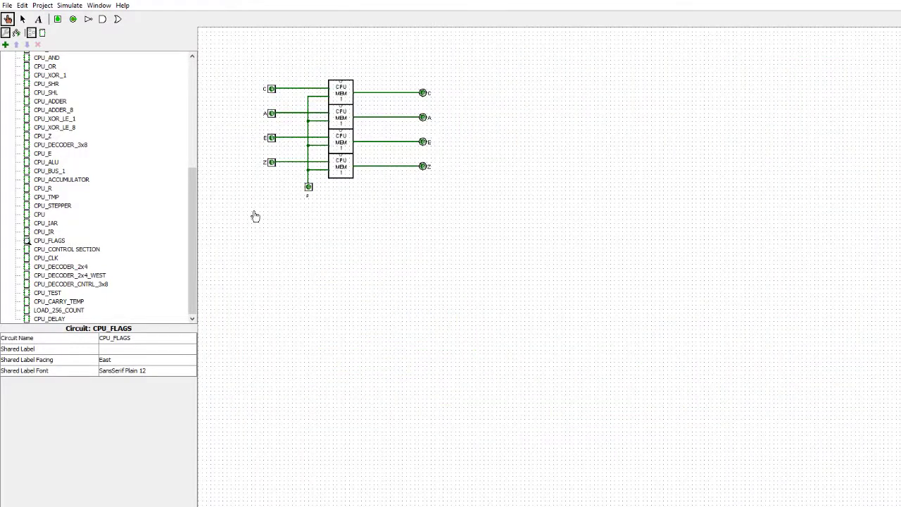
pyautogui.doubleClick(40, 215)
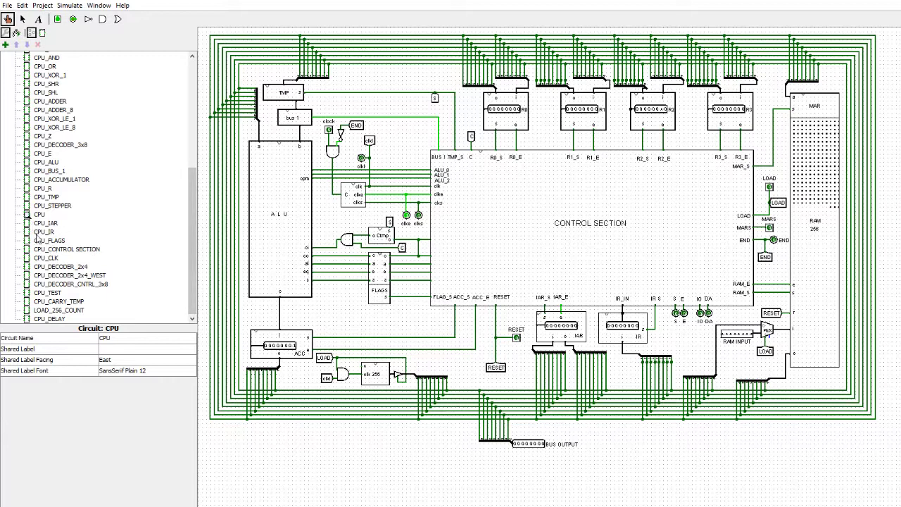
# Show the CPU_TEST harness zoomed in, then bring up the CPU block's context menu
pyautogui.doubleClick(47, 292)
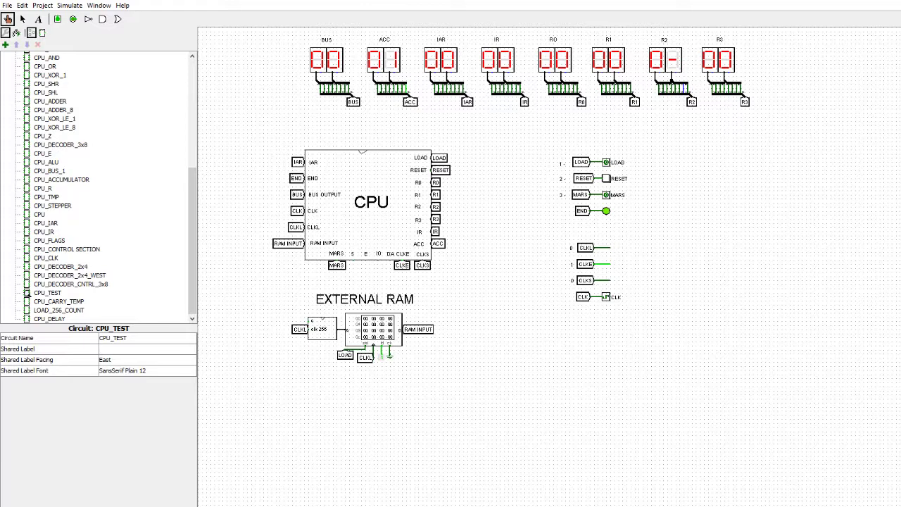
pyautogui.hotkey('ctrl', '=')
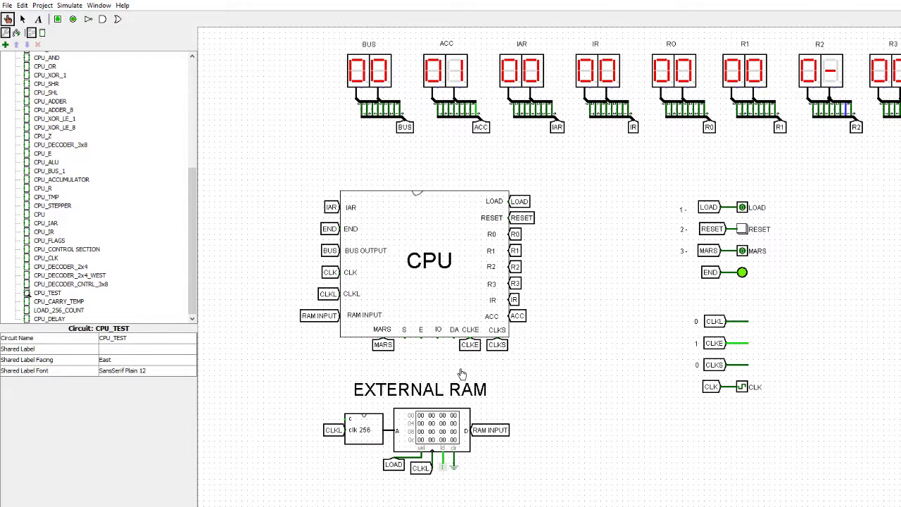
pyautogui.rightClick(431, 287)
pyautogui.click(462, 317)
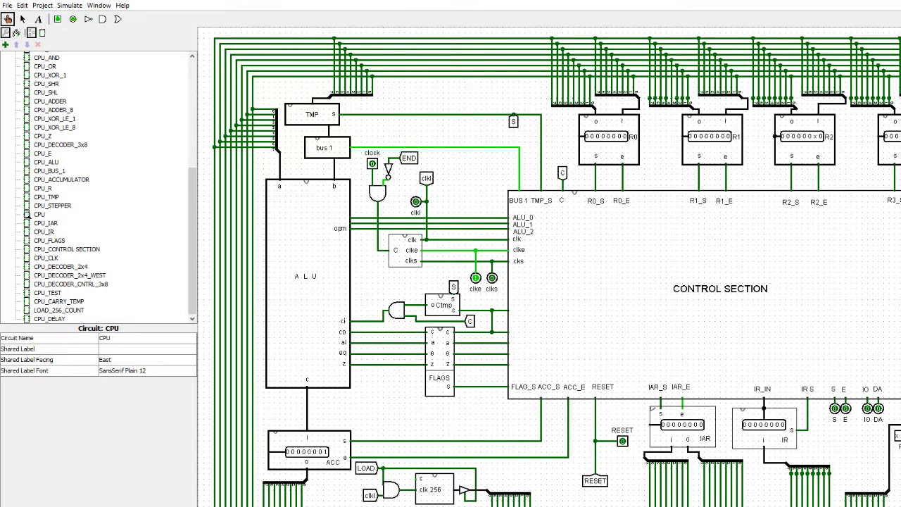
pyautogui.doubleClick(50, 294)
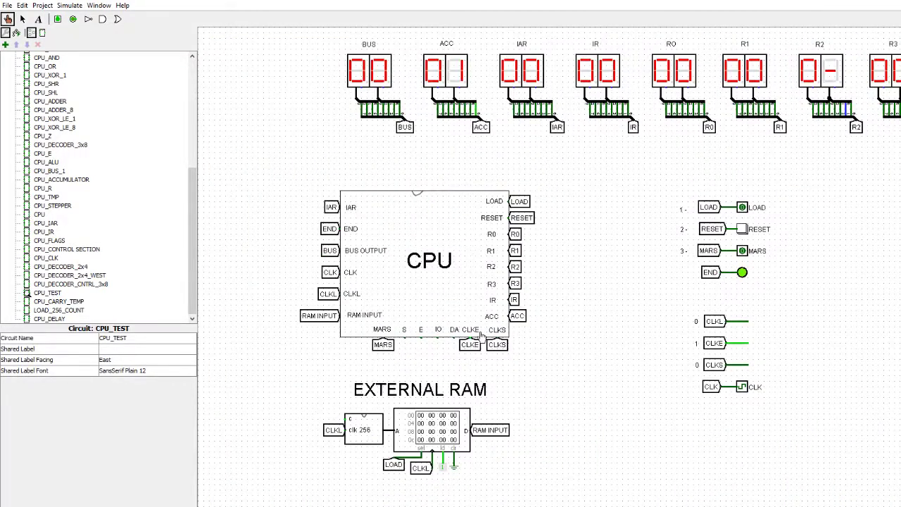